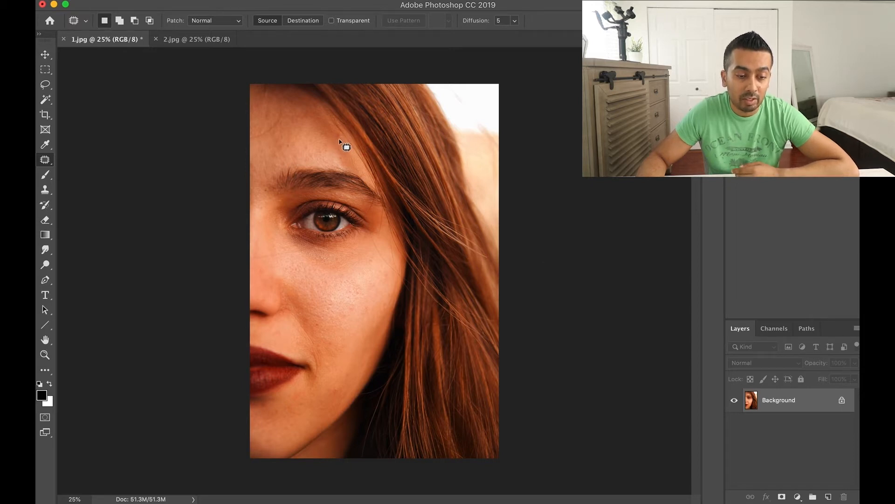
Step: Use the Patch Tool to replace the blemish on the forehead near the hairline with adjacent clean skin, and clear the selection
{"action": "left_click", "coordinate": [48, 163]}
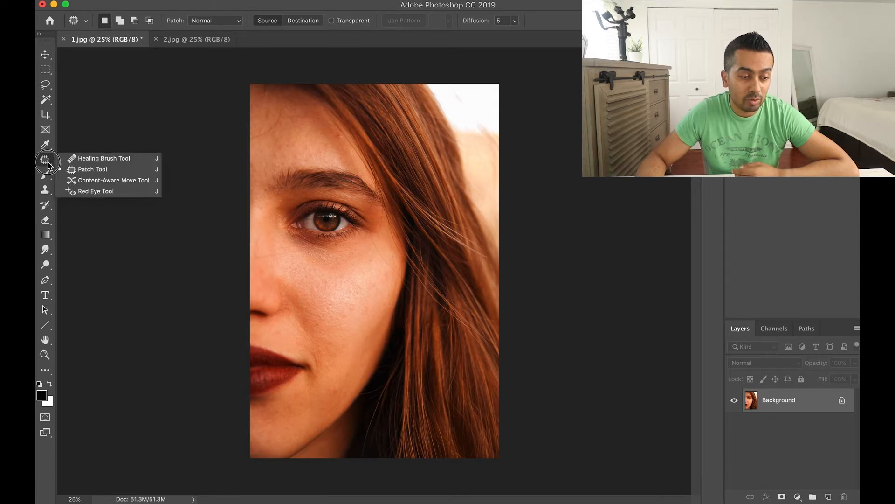
{"action": "left_click", "coordinate": [96, 158]}
{"action": "left_click", "coordinate": [48, 162]}
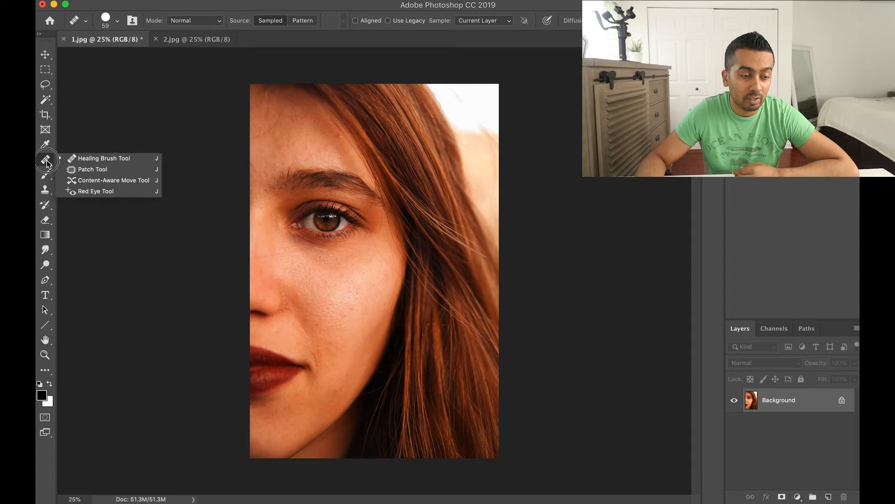
{"action": "left_click", "coordinate": [97, 175]}
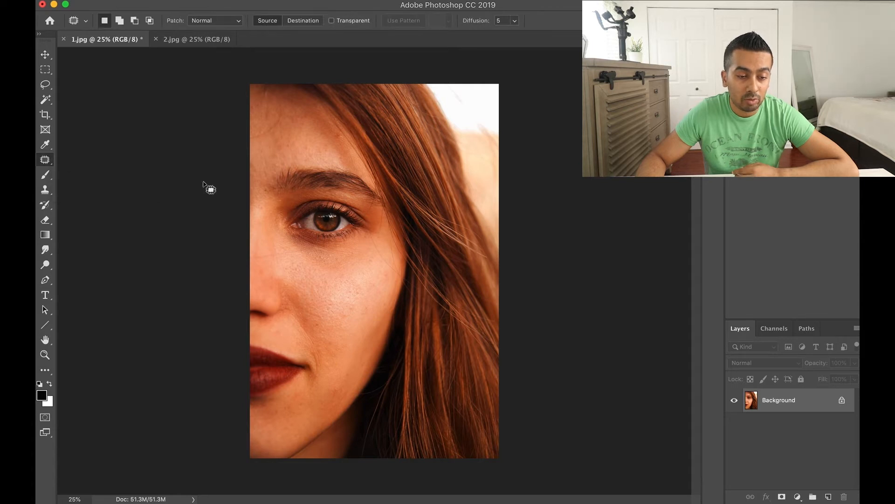
{"action": "scroll", "coordinate": [338, 142], "scroll_direction": "up", "scroll_amount": 3}
{"action": "scroll", "coordinate": [338, 146], "scroll_direction": "up", "scroll_amount": 2}
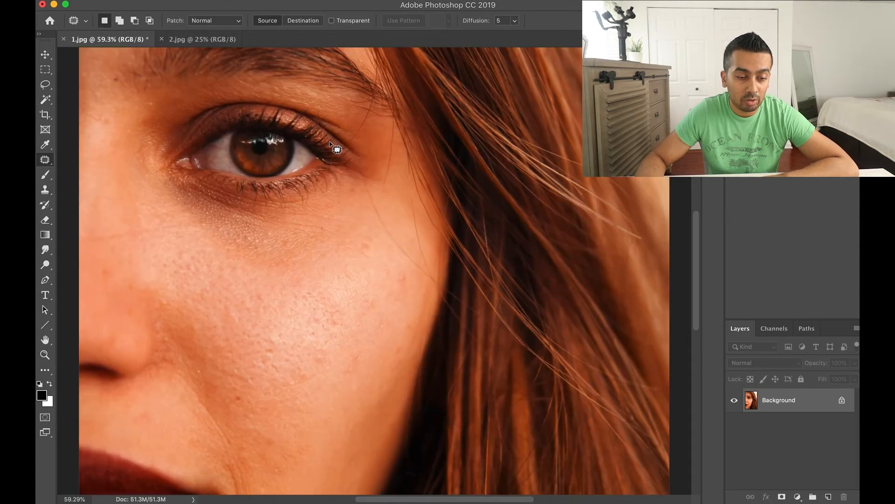
{"action": "scroll", "coordinate": [336, 150], "scroll_direction": "up", "scroll_amount": 5}
{"action": "scroll", "coordinate": [330, 239], "scroll_direction": "down", "scroll_amount": 1}
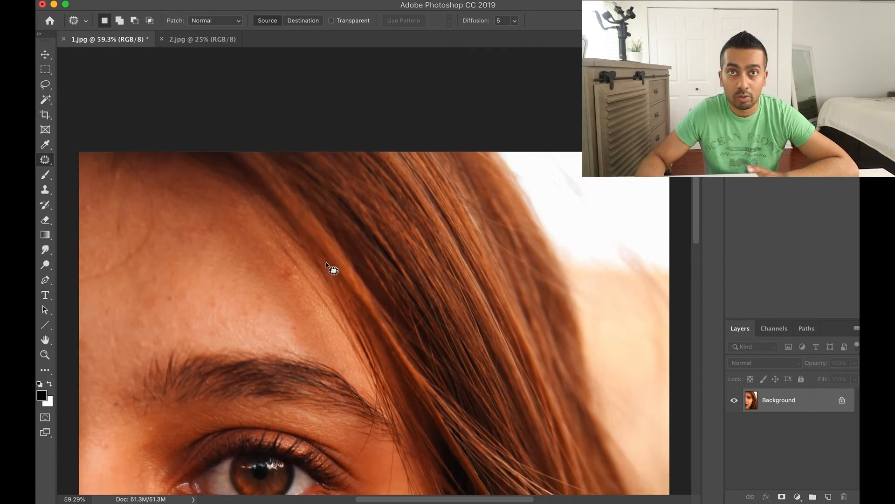
{"action": "mouse_move", "coordinate": [286, 283]}
{"action": "left_mouse_down"}
{"action": "mouse_move", "coordinate": [302, 291]}
{"action": "mouse_move", "coordinate": [306, 281]}
{"action": "mouse_move", "coordinate": [286, 267]}
{"action": "mouse_move", "coordinate": [280, 275]}
{"action": "mouse_move", "coordinate": [290, 284]}
{"action": "mouse_move", "coordinate": [264, 274]}
{"action": "left_mouse_up"}
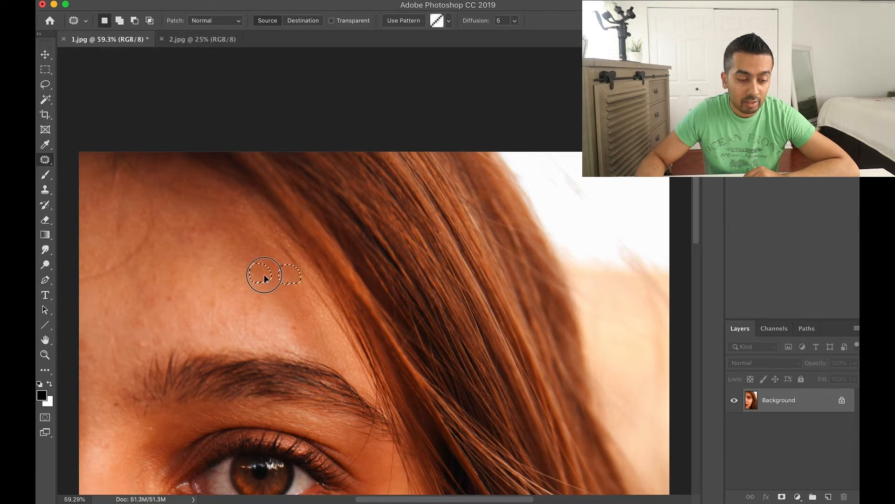
{"action": "key", "text": "ctrl+d"}
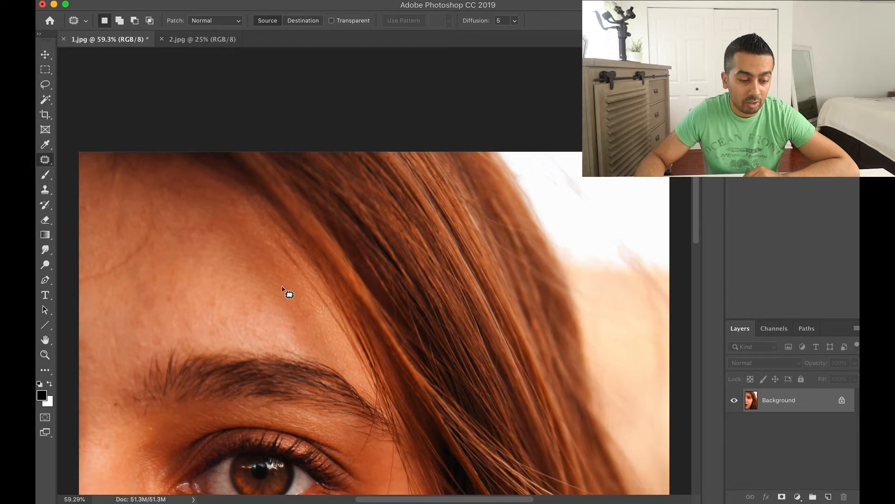
Step: Patch the small spot just above the inner end of the eyebrow with neighbouring skin and deselect it
{"action": "scroll", "coordinate": [296, 309], "scroll_direction": "down", "scroll_amount": 4}
{"action": "scroll", "coordinate": [294, 306], "scroll_direction": "down", "scroll_amount": 1}
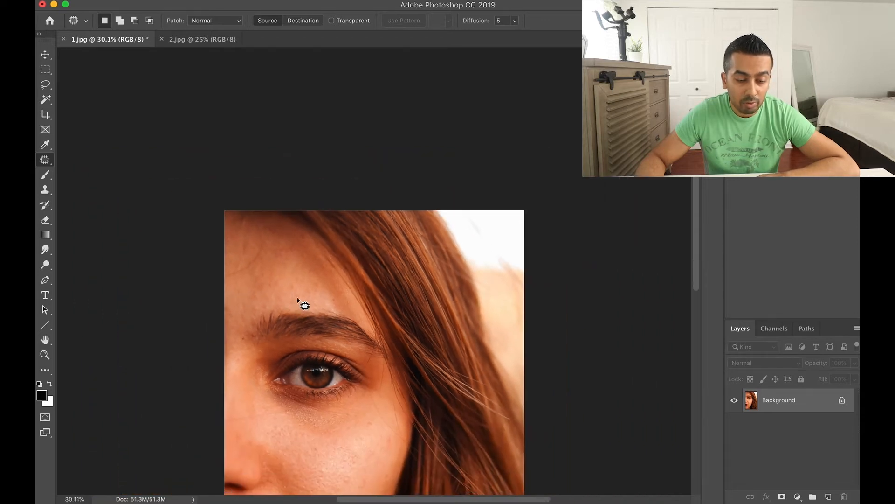
{"action": "scroll", "coordinate": [303, 300], "scroll_direction": "down", "scroll_amount": 5}
{"action": "scroll", "coordinate": [304, 293], "scroll_direction": "down", "scroll_amount": 2}
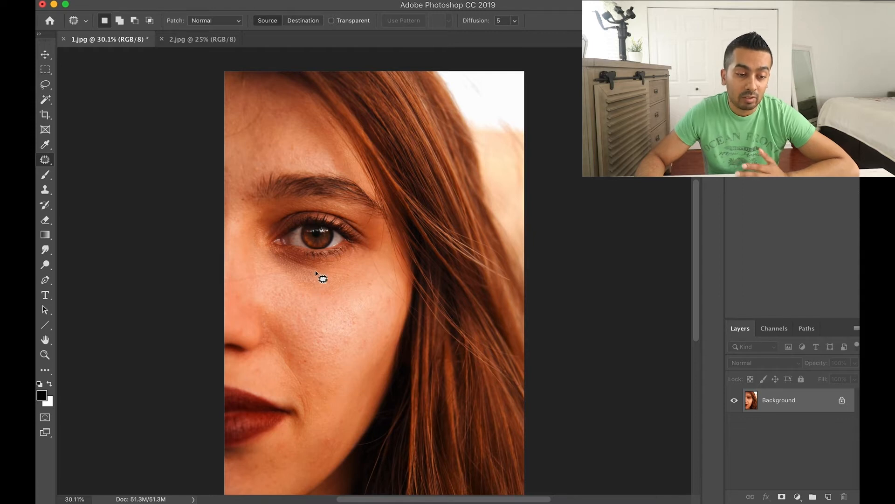
{"action": "mouse_move", "coordinate": [261, 166]}
{"action": "left_mouse_down"}
{"action": "mouse_move", "coordinate": [258, 175]}
{"action": "mouse_move", "coordinate": [264, 167]}
{"action": "mouse_move", "coordinate": [239, 169]}
{"action": "left_mouse_up"}
{"action": "left_click", "coordinate": [241, 170]}
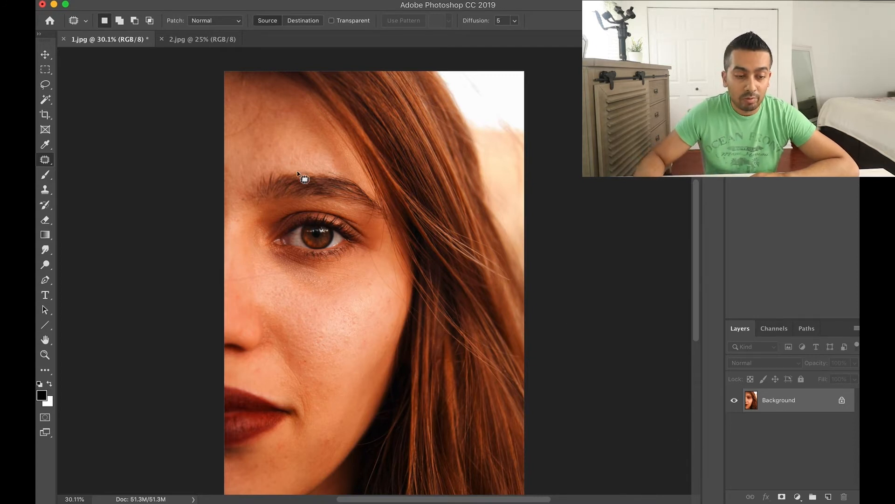
Step: Duplicate the Background layer as "Background copy" within 1.jpg
{"action": "right_click", "coordinate": [788, 404]}
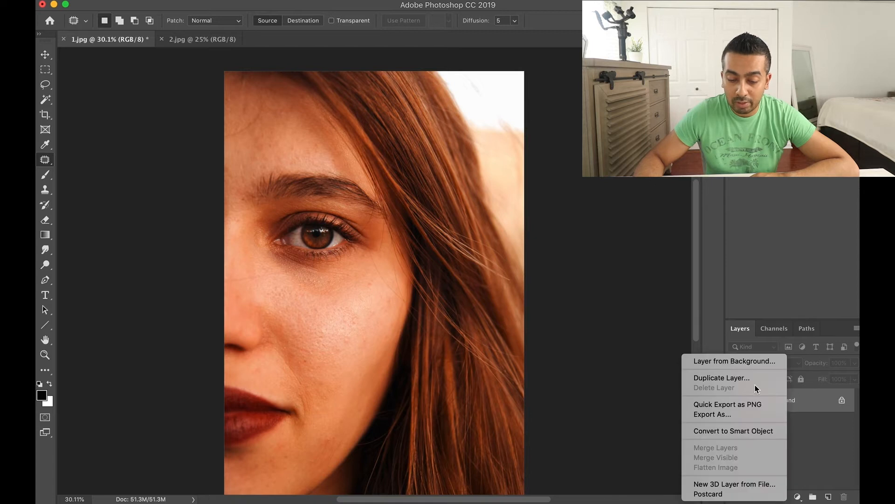
{"action": "left_click", "coordinate": [741, 378]}
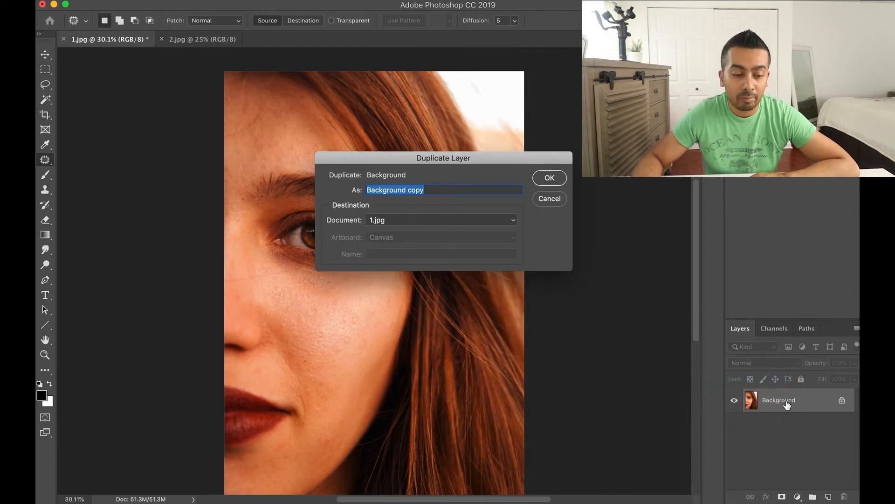
{"action": "left_click", "coordinate": [551, 179]}
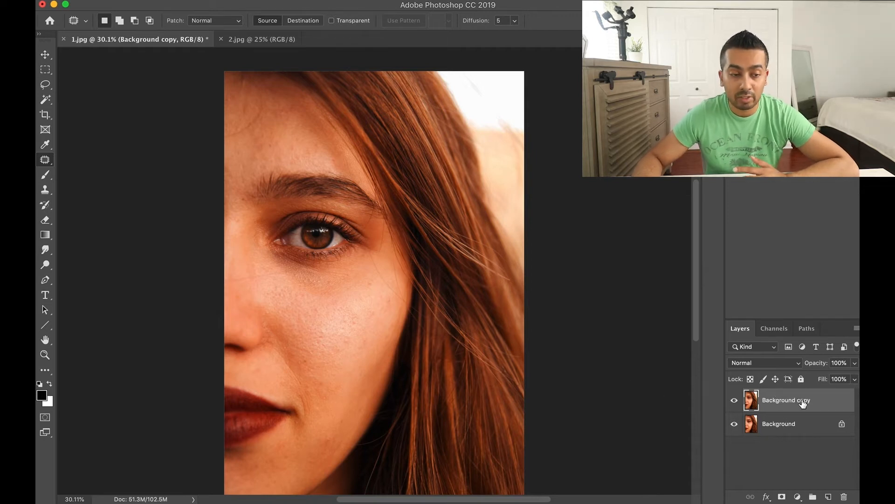
Step: Invert the colours of the Background copy layer and set its blend mode to Linear Light
{"action": "left_click", "coordinate": [187, 1]}
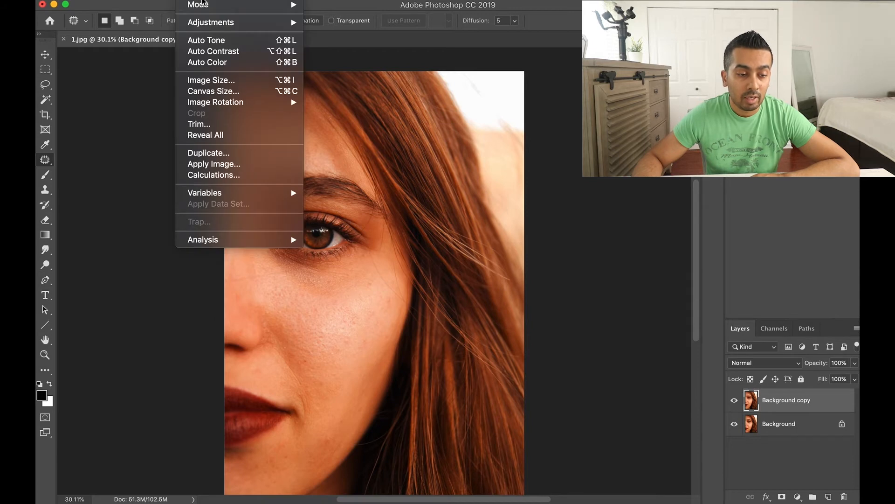
{"action": "mouse_move", "coordinate": [228, 26]}
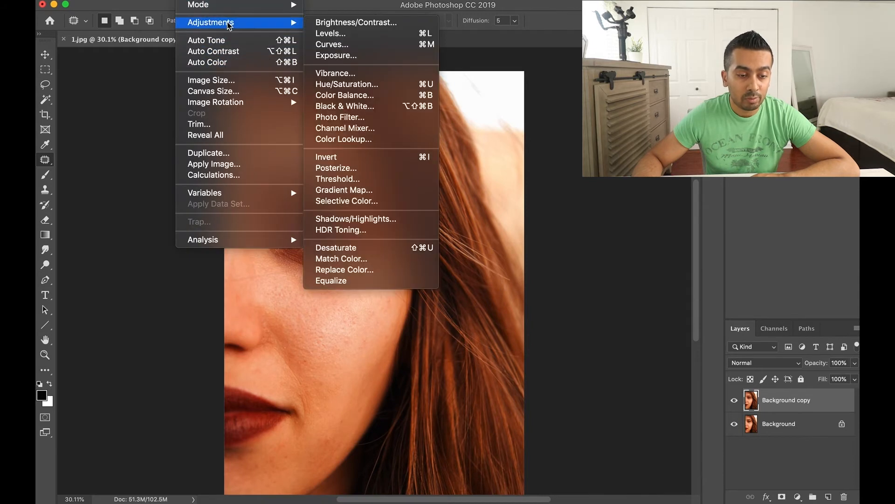
{"action": "left_click", "coordinate": [373, 160]}
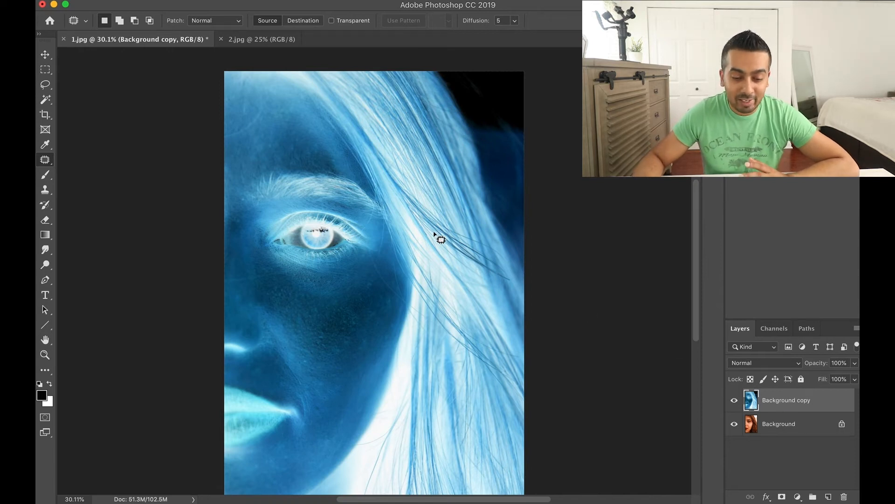
{"action": "left_click", "coordinate": [758, 363]}
{"action": "scroll", "coordinate": [758, 364], "scroll_direction": "down", "scroll_amount": 3}
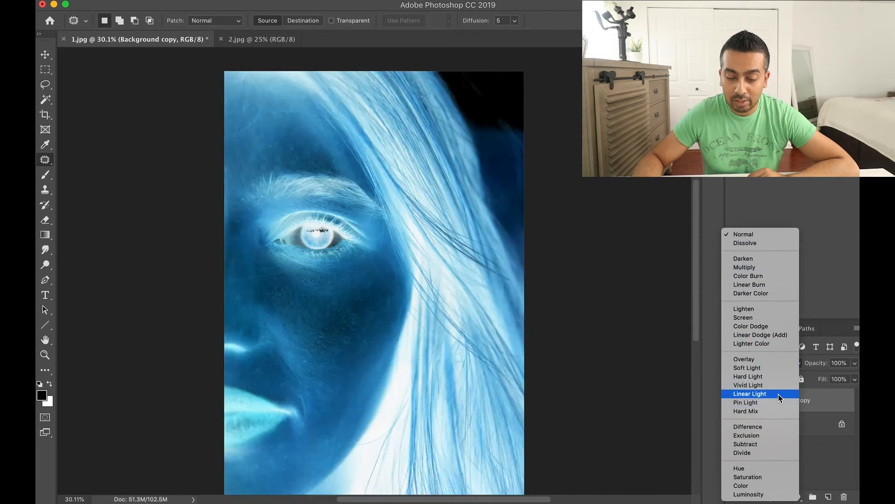
{"action": "left_click", "coordinate": [779, 394]}
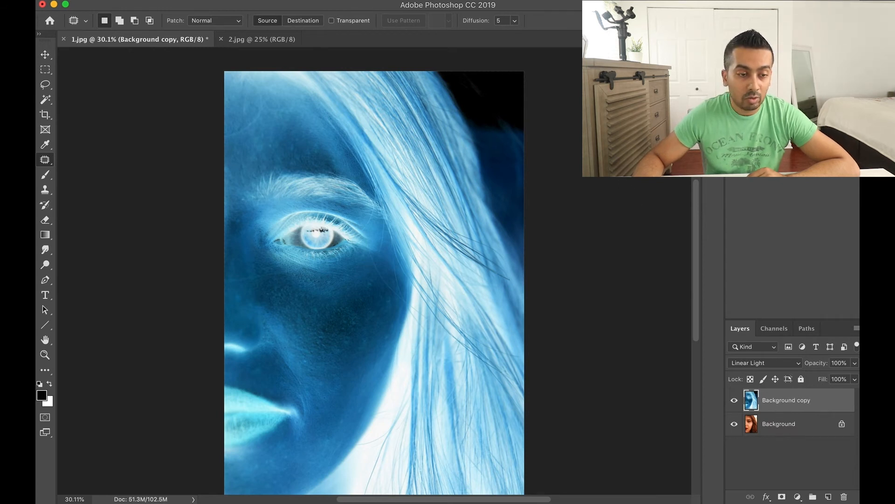
Step: Apply a High Pass filter with a 24.0 pixel radius to the Background copy layer
{"action": "left_click", "coordinate": [223, 1]}
{"action": "mouse_move", "coordinate": [315, 1]}
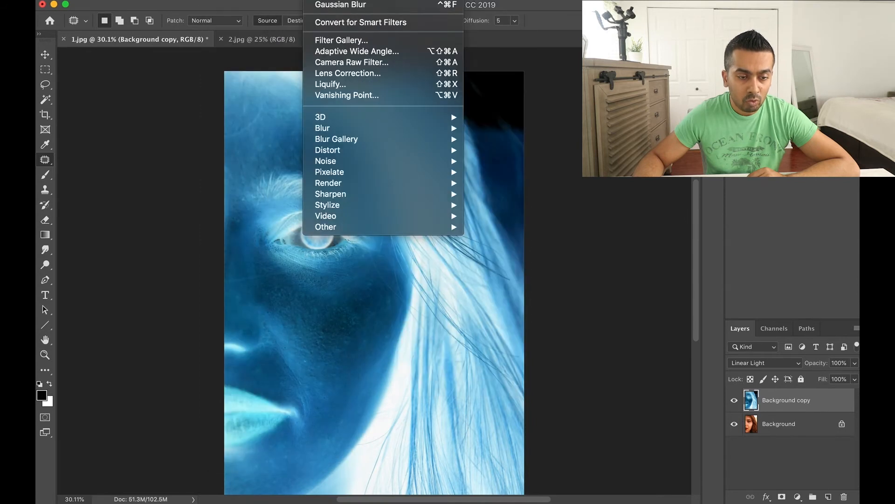
{"action": "mouse_move", "coordinate": [339, 227]}
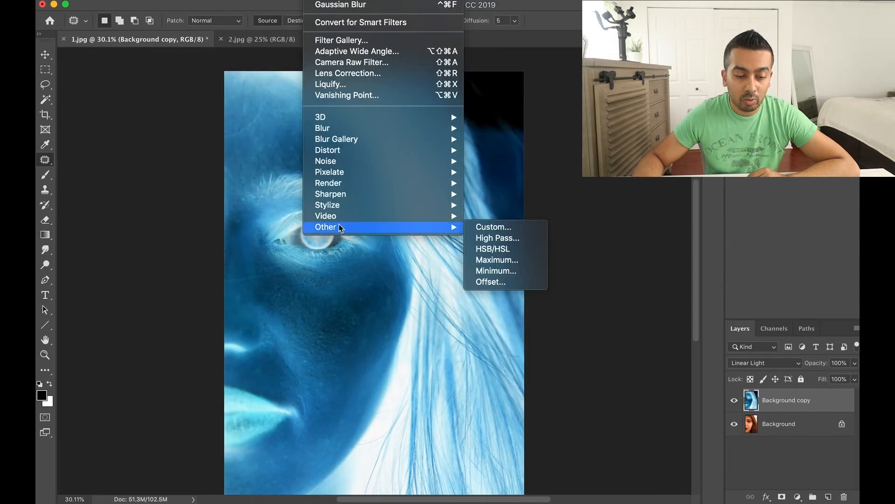
{"action": "left_click", "coordinate": [498, 238]}
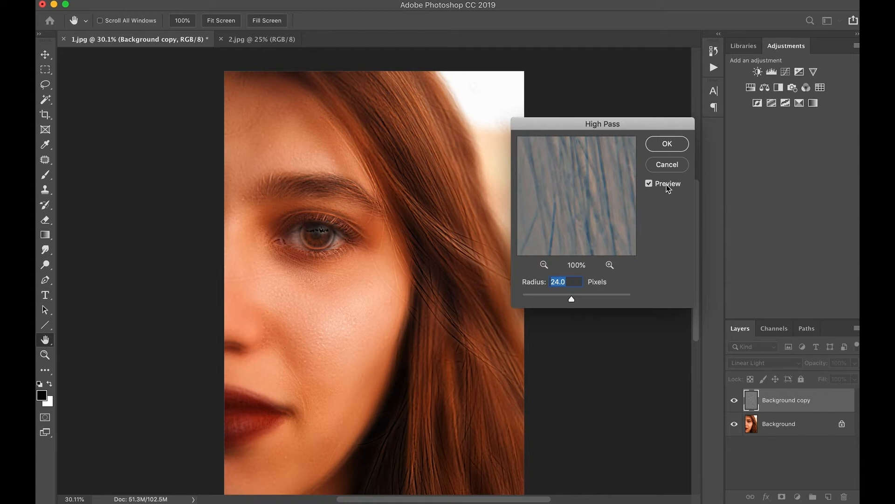
{"action": "left_click", "coordinate": [668, 145]}
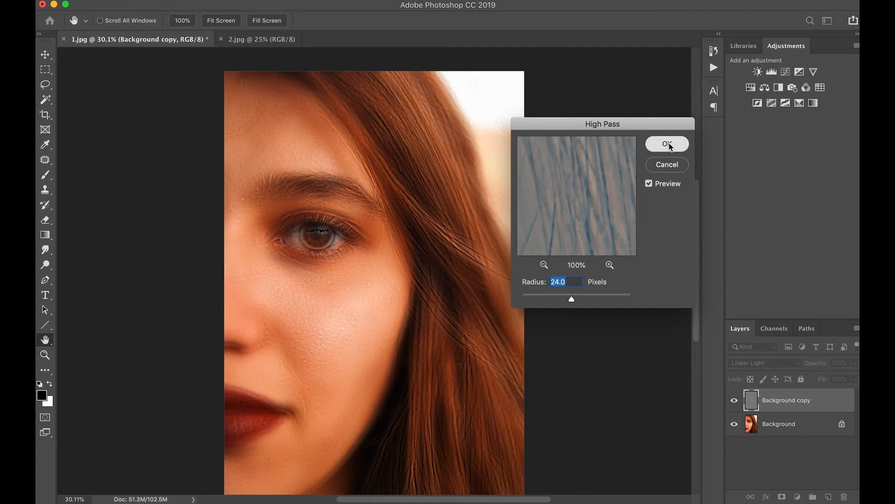
{"action": "key", "text": "j"}
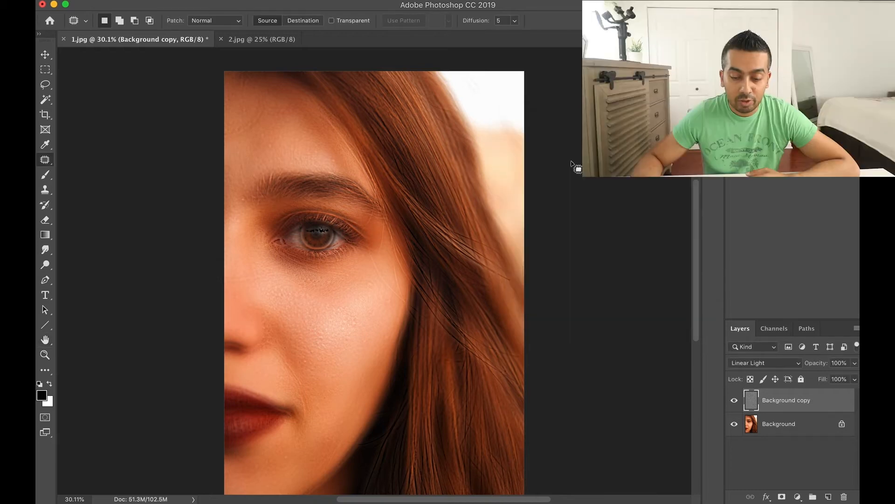
Step: Apply a Gaussian Blur to the Background copy layer, comparing high and low radii and settling just under 3.8 pixels
{"action": "left_click", "coordinate": [315, 0]}
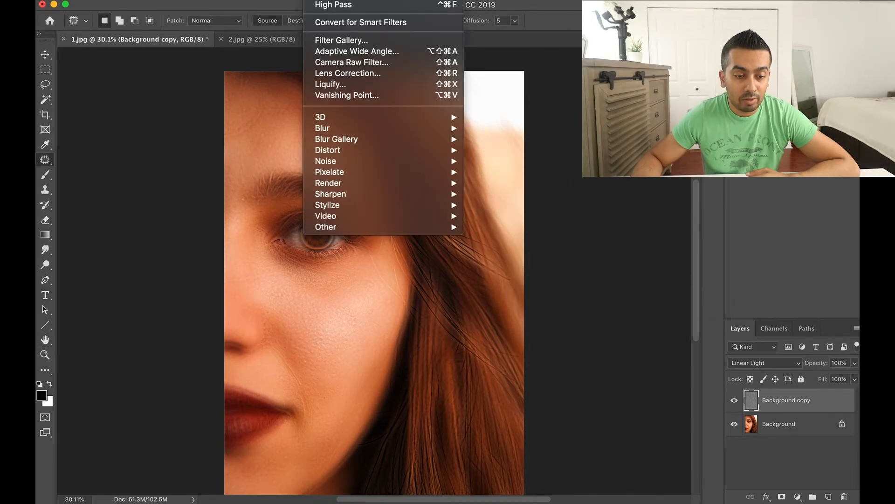
{"action": "mouse_move", "coordinate": [397, 129]}
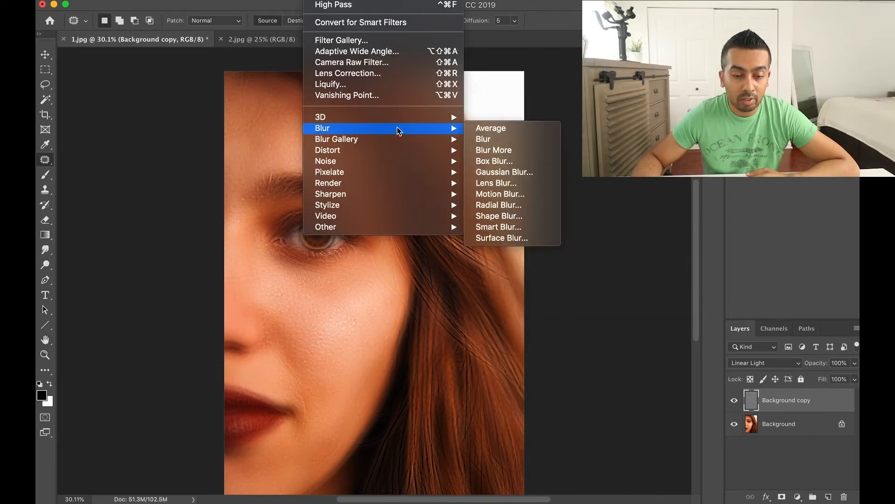
{"action": "left_click", "coordinate": [541, 173]}
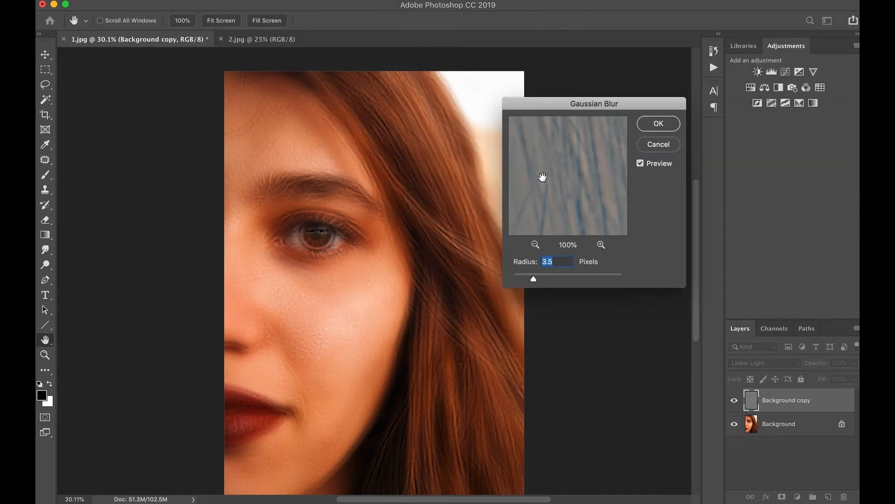
{"action": "left_click_drag", "start_coordinate": [533, 279], "coordinate": [565, 279]}
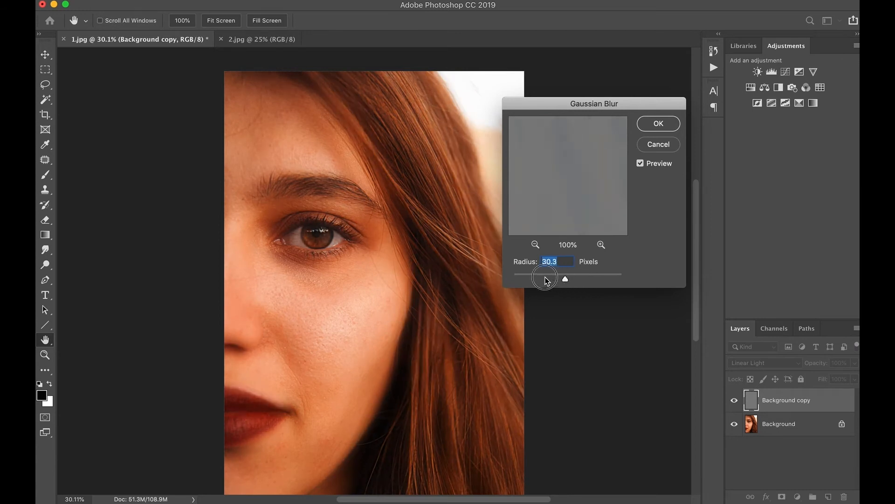
{"action": "left_click", "coordinate": [546, 277]}
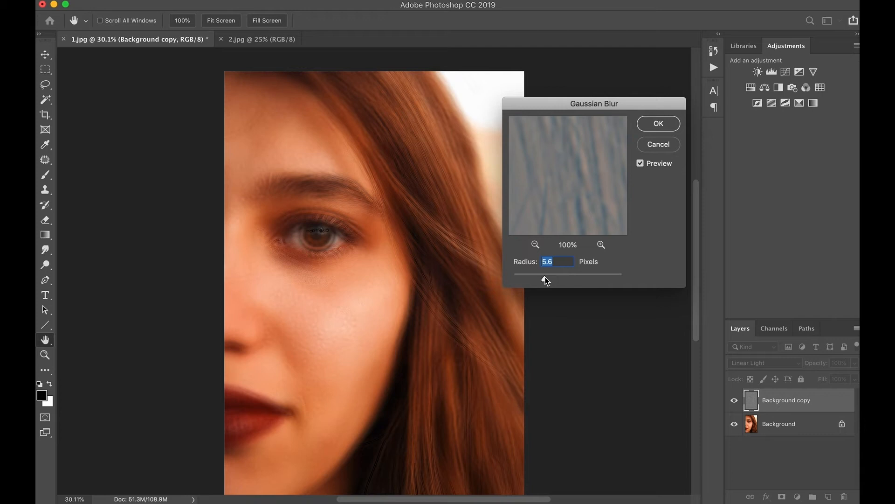
{"action": "left_click_drag", "start_coordinate": [545, 279], "coordinate": [600, 279]}
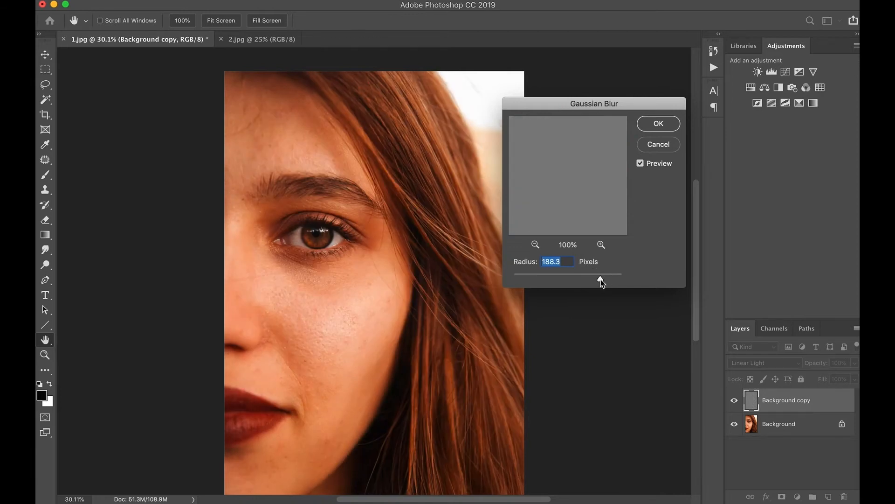
{"action": "left_click_drag", "start_coordinate": [601, 279], "coordinate": [536, 279]}
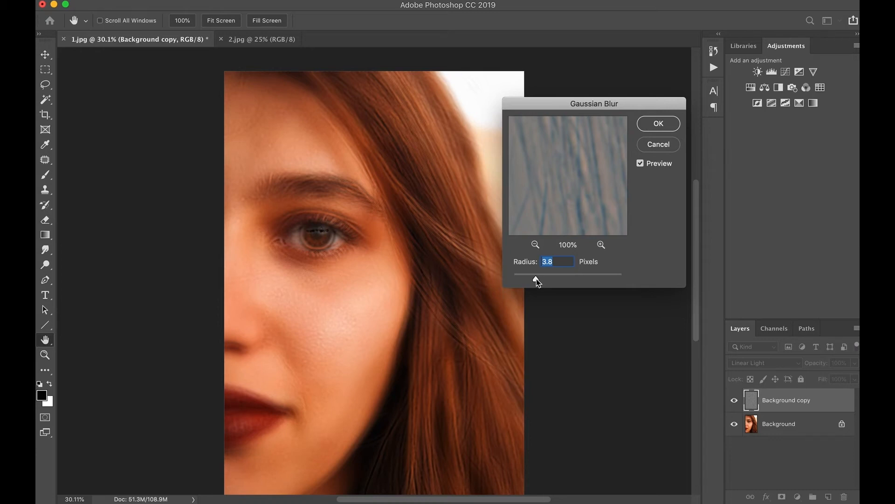
{"action": "left_click_drag", "start_coordinate": [536, 279], "coordinate": [534, 280]}
{"action": "left_click", "coordinate": [658, 124]}
{"action": "key", "text": "j"}
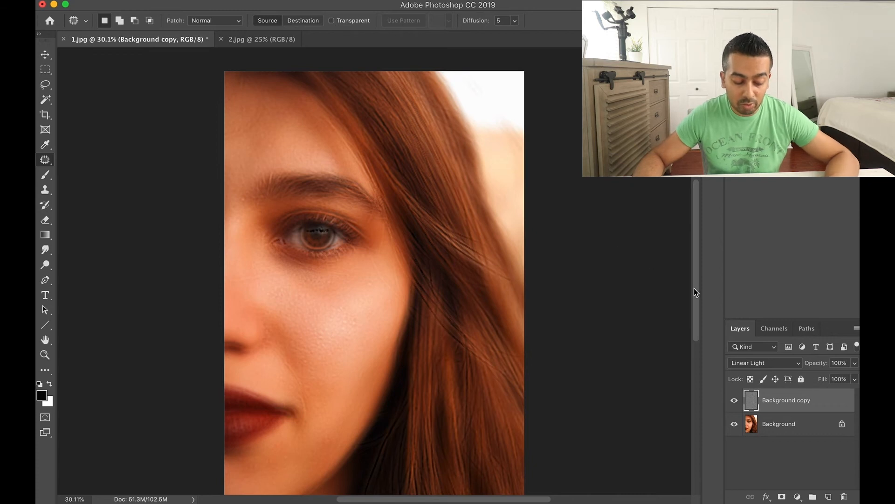
Step: Add a black layer mask to the Background copy layer and ready the Brush tool with white as the foreground colour
{"action": "left_click", "coordinate": [782, 497], "text": "alt"}
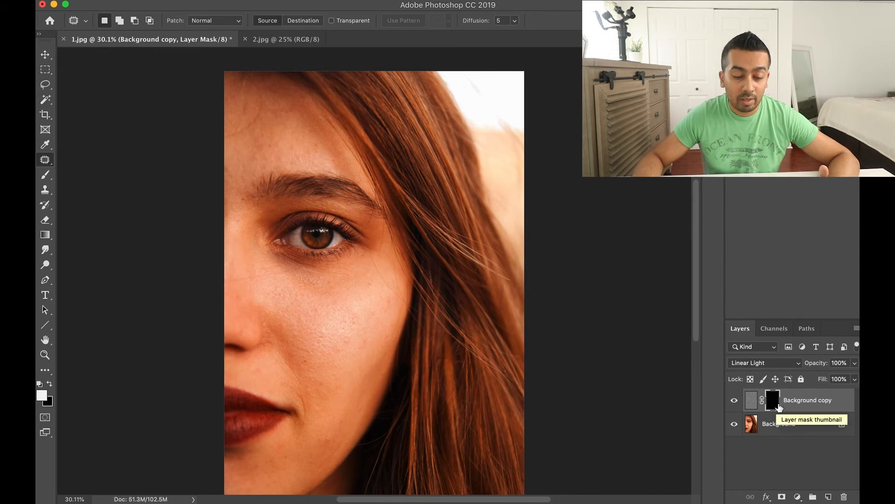
{"action": "left_click", "coordinate": [46, 175]}
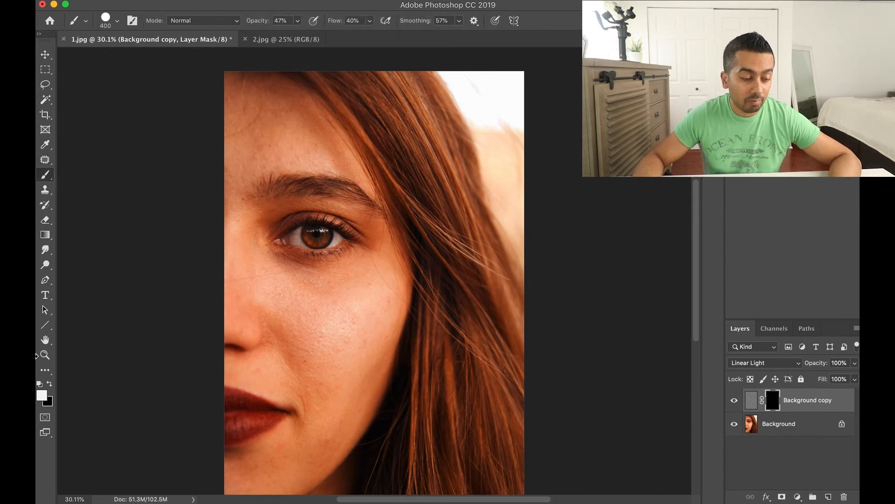
{"action": "left_click", "coordinate": [50, 383]}
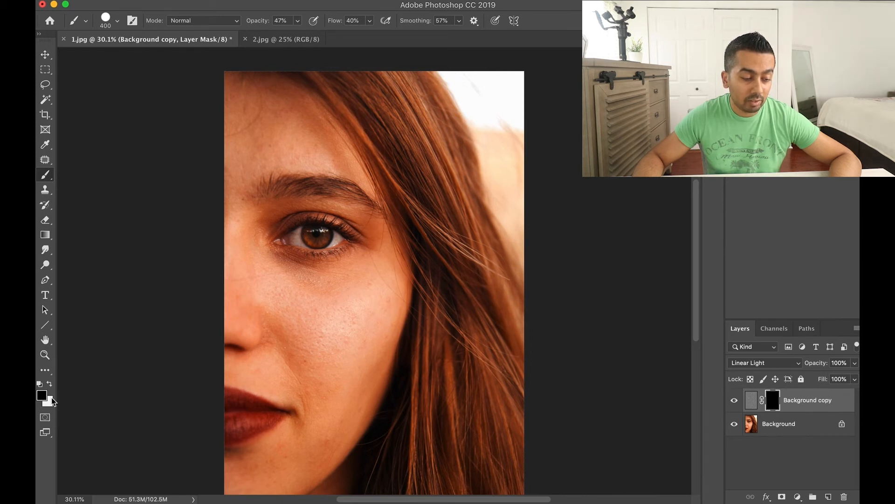
{"action": "left_click", "coordinate": [50, 385]}
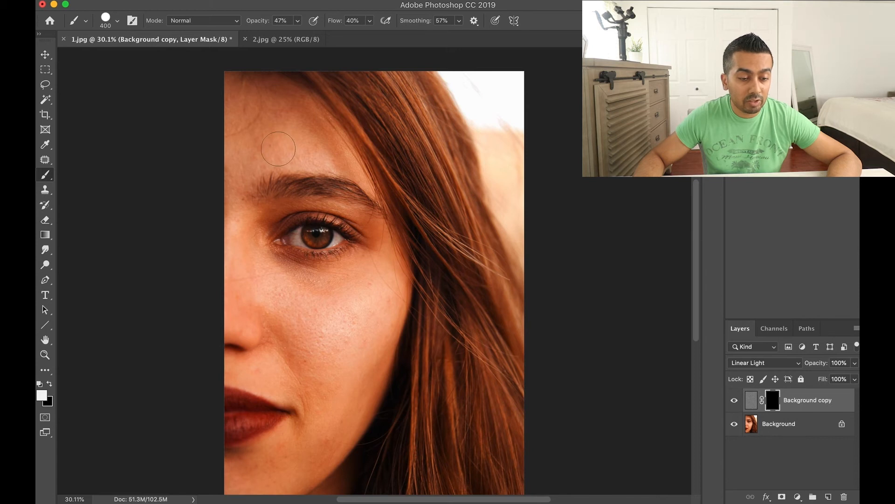
Step: Set the brush size to 396 px and paint white on the Background copy mask over the cheek to smooth its skin
{"action": "left_click", "coordinate": [118, 22]}
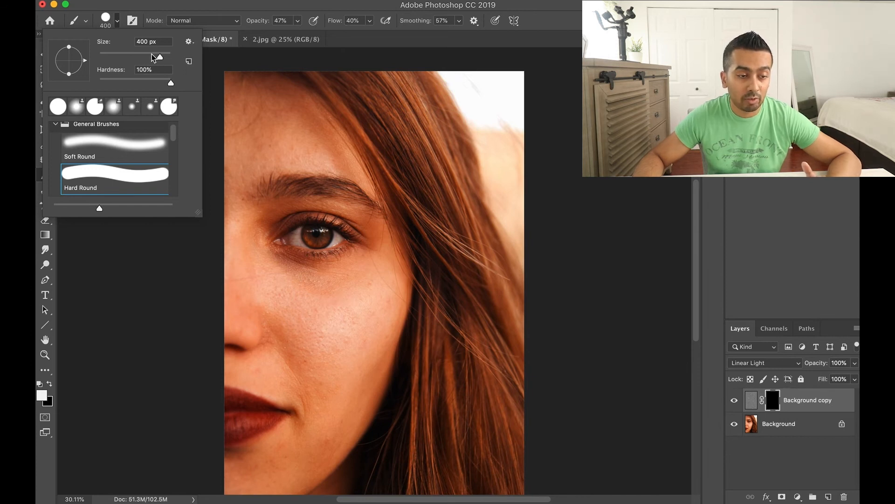
{"action": "mouse_move", "coordinate": [150, 57]}
{"action": "left_mouse_down"}
{"action": "mouse_move", "coordinate": [116, 57]}
{"action": "mouse_move", "coordinate": [162, 62]}
{"action": "left_mouse_up"}
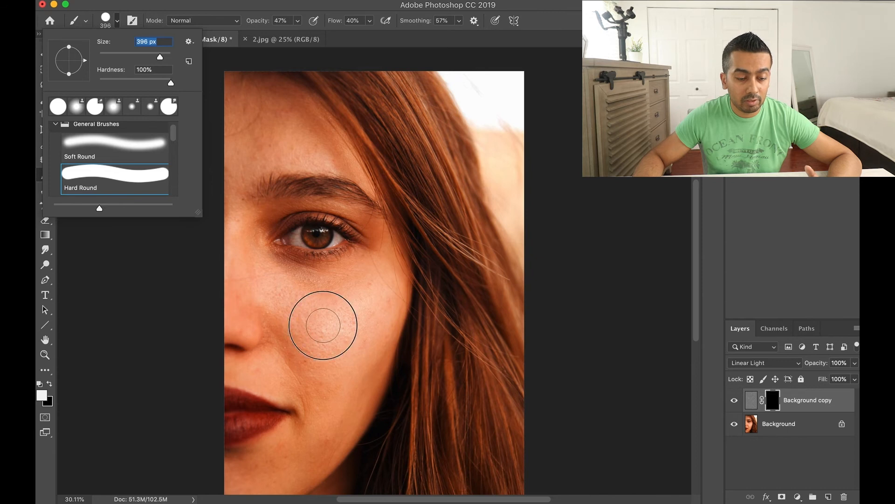
{"action": "key", "text": "Return"}
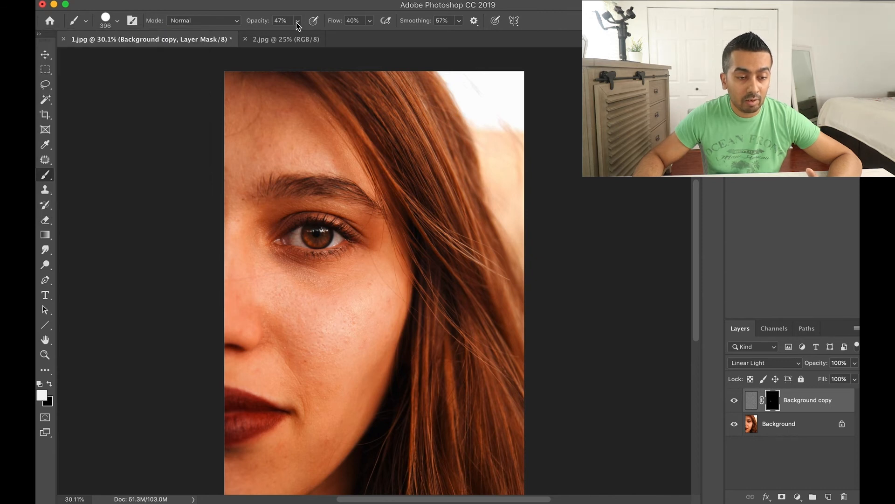
{"action": "mouse_move", "coordinate": [316, 313]}
{"action": "left_mouse_down"}
{"action": "mouse_move", "coordinate": [330, 287]}
{"action": "mouse_move", "coordinate": [294, 287]}
{"action": "mouse_move", "coordinate": [333, 285]}
{"action": "mouse_move", "coordinate": [281, 284]}
{"action": "mouse_move", "coordinate": [304, 324]}
{"action": "mouse_move", "coordinate": [296, 317]}
{"action": "mouse_move", "coordinate": [311, 315]}
{"action": "mouse_move", "coordinate": [313, 346]}
{"action": "mouse_move", "coordinate": [356, 313]}
{"action": "mouse_move", "coordinate": [336, 340]}
{"action": "mouse_move", "coordinate": [379, 282]}
{"action": "mouse_move", "coordinate": [355, 296]}
{"action": "mouse_move", "coordinate": [376, 285]}
{"action": "mouse_move", "coordinate": [333, 290]}
{"action": "mouse_move", "coordinate": [365, 269]}
{"action": "mouse_move", "coordinate": [338, 277]}
{"action": "mouse_move", "coordinate": [262, 263]}
{"action": "mouse_move", "coordinate": [304, 340]}
{"action": "mouse_move", "coordinate": [275, 311]}
{"action": "mouse_move", "coordinate": [321, 357]}
{"action": "mouse_move", "coordinate": [348, 338]}
{"action": "mouse_move", "coordinate": [321, 357]}
{"action": "mouse_move", "coordinate": [342, 354]}
{"action": "mouse_move", "coordinate": [384, 308]}
{"action": "mouse_move", "coordinate": [371, 332]}
{"action": "mouse_move", "coordinate": [391, 296]}
{"action": "mouse_move", "coordinate": [378, 314]}
{"action": "mouse_move", "coordinate": [282, 286]}
{"action": "mouse_move", "coordinate": [344, 286]}
{"action": "left_mouse_up"}
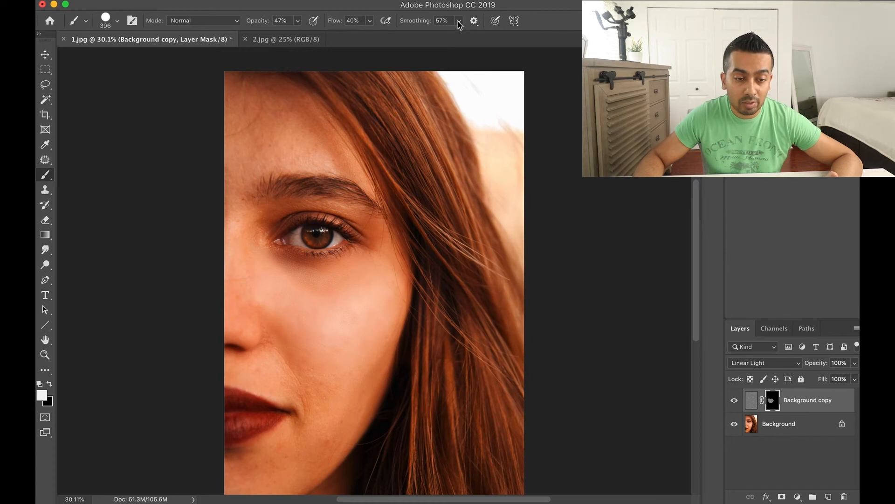
Step: Lower the brush flow to 29% and opacity to 37%, and paint the mask over the forehead, nose, cheek and mouth area
{"action": "left_click", "coordinate": [370, 21]}
{"action": "left_click_drag", "start_coordinate": [369, 35], "coordinate": [365, 35]}
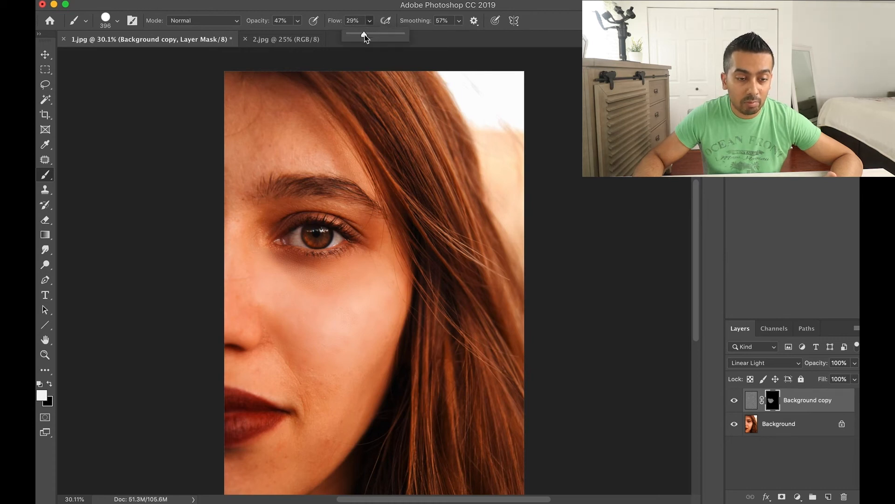
{"action": "left_click", "coordinate": [298, 21]}
{"action": "left_click", "coordinate": [292, 33]}
{"action": "left_click", "coordinate": [459, 21]}
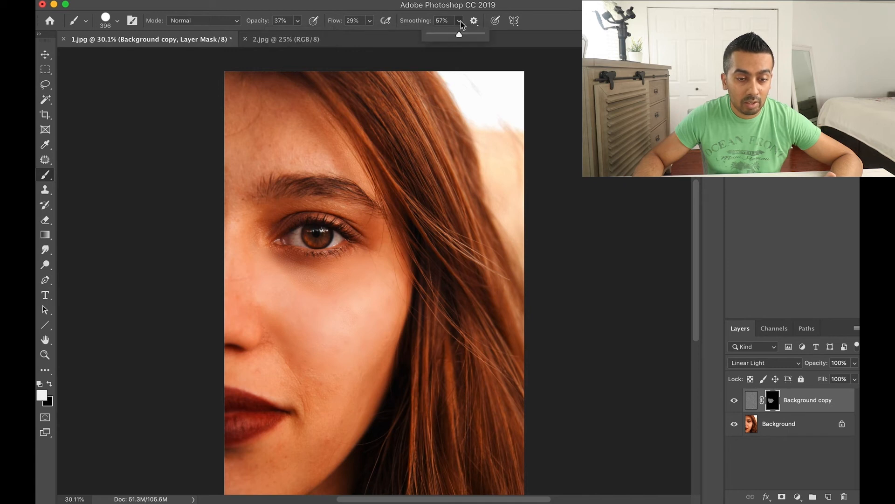
{"action": "mouse_move", "coordinate": [277, 147]}
{"action": "left_mouse_down"}
{"action": "mouse_move", "coordinate": [284, 144]}
{"action": "mouse_move", "coordinate": [262, 144]}
{"action": "mouse_move", "coordinate": [307, 158]}
{"action": "mouse_move", "coordinate": [234, 106]}
{"action": "mouse_move", "coordinate": [247, 121]}
{"action": "mouse_move", "coordinate": [292, 124]}
{"action": "mouse_move", "coordinate": [284, 120]}
{"action": "mouse_move", "coordinate": [294, 135]}
{"action": "left_mouse_up"}
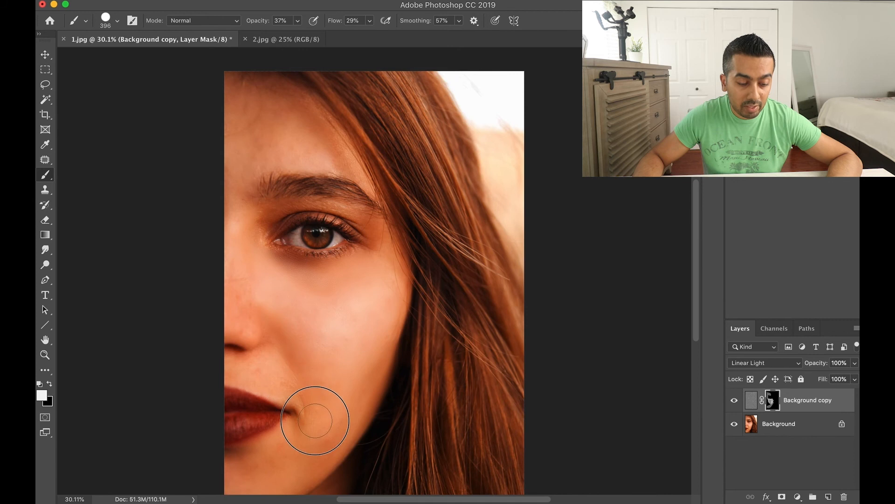
{"action": "mouse_move", "coordinate": [241, 361]}
{"action": "left_mouse_down"}
{"action": "mouse_move", "coordinate": [271, 348]}
{"action": "mouse_move", "coordinate": [270, 331]}
{"action": "mouse_move", "coordinate": [238, 296]}
{"action": "mouse_move", "coordinate": [276, 328]}
{"action": "mouse_move", "coordinate": [245, 266]}
{"action": "mouse_move", "coordinate": [233, 179]}
{"action": "left_mouse_up"}
{"action": "mouse_move", "coordinate": [233, 148]}
{"action": "left_mouse_down"}
{"action": "mouse_move", "coordinate": [238, 105]}
{"action": "mouse_move", "coordinate": [253, 133]}
{"action": "mouse_move", "coordinate": [248, 107]}
{"action": "mouse_move", "coordinate": [297, 133]}
{"action": "mouse_move", "coordinate": [292, 125]}
{"action": "mouse_move", "coordinate": [340, 162]}
{"action": "mouse_move", "coordinate": [285, 148]}
{"action": "mouse_move", "coordinate": [265, 157]}
{"action": "mouse_move", "coordinate": [260, 164]}
{"action": "mouse_move", "coordinate": [276, 156]}
{"action": "mouse_move", "coordinate": [249, 168]}
{"action": "mouse_move", "coordinate": [236, 187]}
{"action": "mouse_move", "coordinate": [232, 225]}
{"action": "mouse_move", "coordinate": [246, 196]}
{"action": "mouse_move", "coordinate": [237, 239]}
{"action": "mouse_move", "coordinate": [253, 260]}
{"action": "mouse_move", "coordinate": [325, 293]}
{"action": "mouse_move", "coordinate": [376, 287]}
{"action": "mouse_move", "coordinate": [296, 384]}
{"action": "mouse_move", "coordinate": [290, 304]}
{"action": "mouse_move", "coordinate": [265, 293]}
{"action": "mouse_move", "coordinate": [347, 331]}
{"action": "mouse_move", "coordinate": [378, 307]}
{"action": "mouse_move", "coordinate": [325, 384]}
{"action": "mouse_move", "coordinate": [377, 334]}
{"action": "mouse_move", "coordinate": [329, 416]}
{"action": "mouse_move", "coordinate": [354, 349]}
{"action": "mouse_move", "coordinate": [313, 322]}
{"action": "left_mouse_up"}
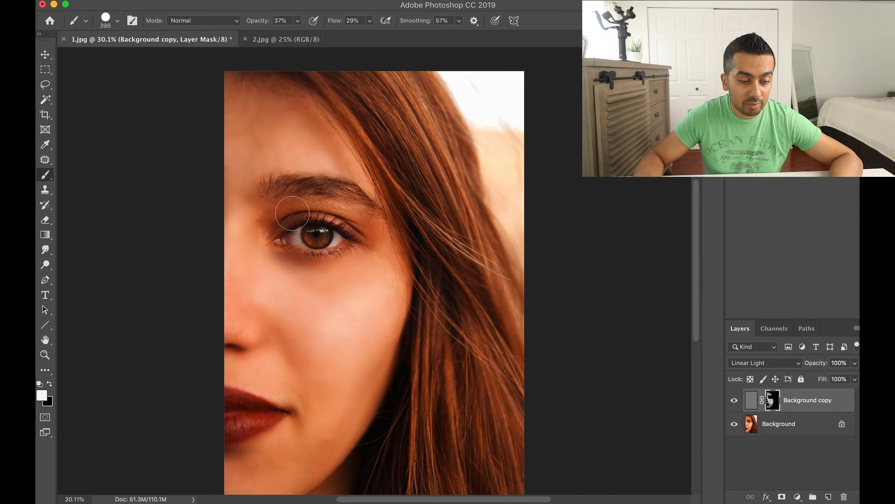
Step: Reduce the brush size to 188 px and paint the mask over the skin around the eye and along the eyebrow
{"action": "left_click", "coordinate": [117, 20]}
{"action": "left_click_drag", "start_coordinate": [133, 53], "coordinate": [122, 56]}
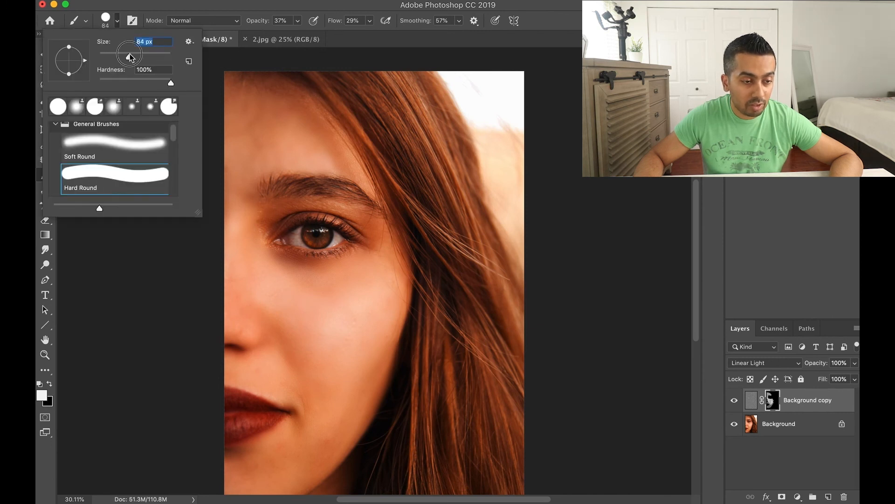
{"action": "left_click_drag", "start_coordinate": [142, 59], "coordinate": [148, 59]}
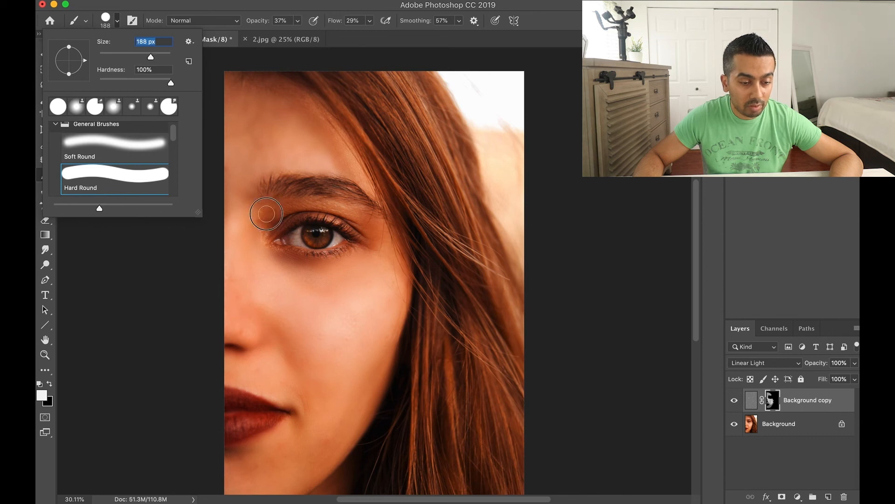
{"action": "left_click", "coordinate": [267, 214]}
{"action": "mouse_move", "coordinate": [283, 212]}
{"action": "left_mouse_down"}
{"action": "mouse_move", "coordinate": [335, 208]}
{"action": "mouse_move", "coordinate": [376, 232]}
{"action": "left_mouse_up"}
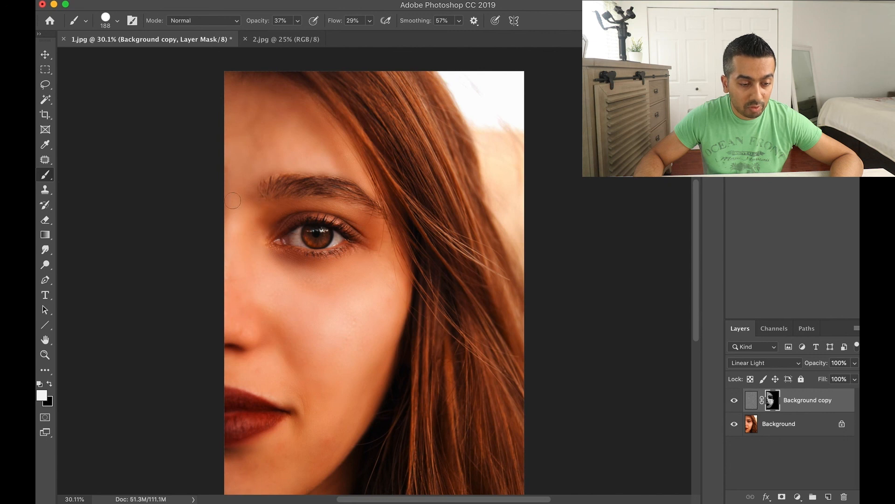
{"action": "left_click_drag", "start_coordinate": [265, 176], "coordinate": [358, 180]}
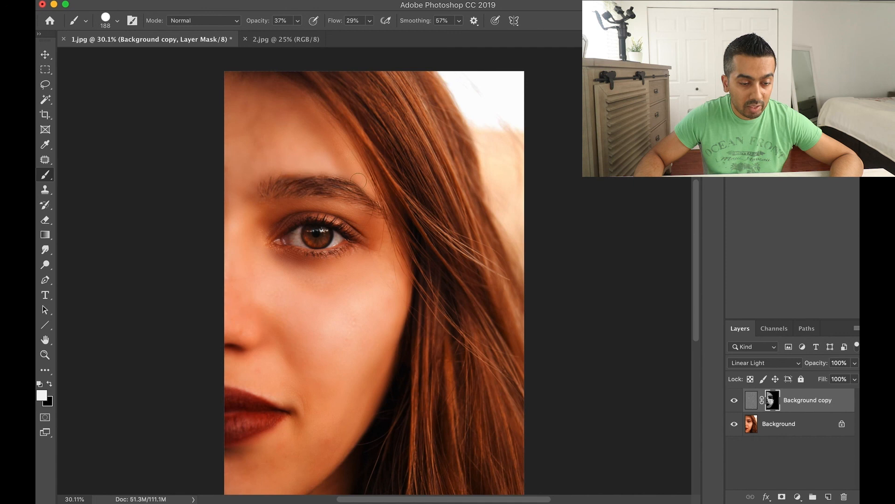